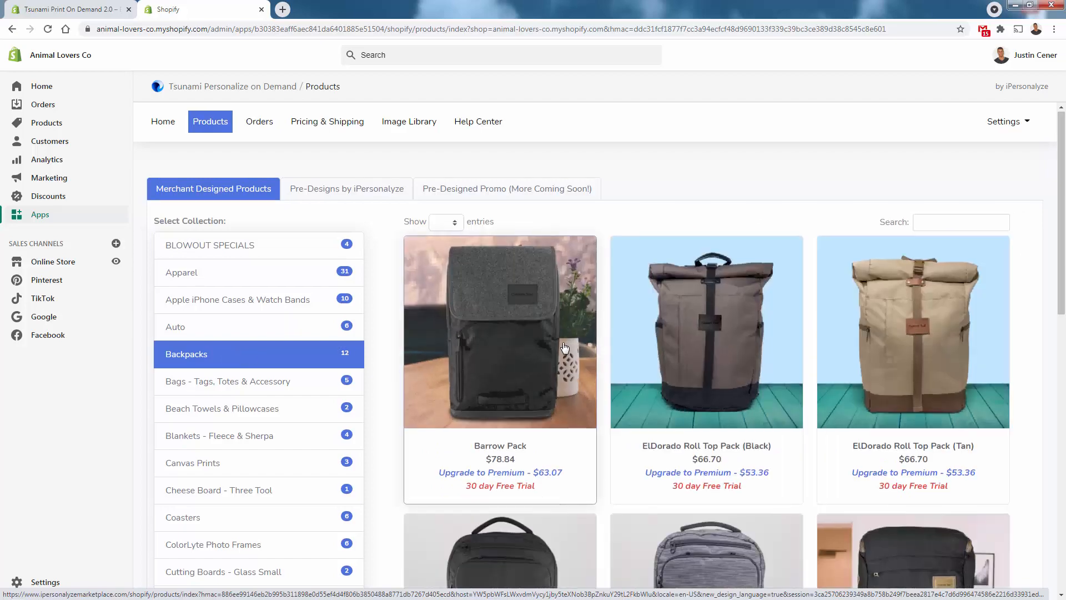
Browse both pages of the Backpacks collection and open the Oaklander Backpack product.
{"action": "scroll", "coordinate": [566, 348], "scroll_direction": "down", "scroll_amount": 6}
{"action": "scroll", "coordinate": [563, 347], "scroll_direction": "down", "scroll_amount": 3}
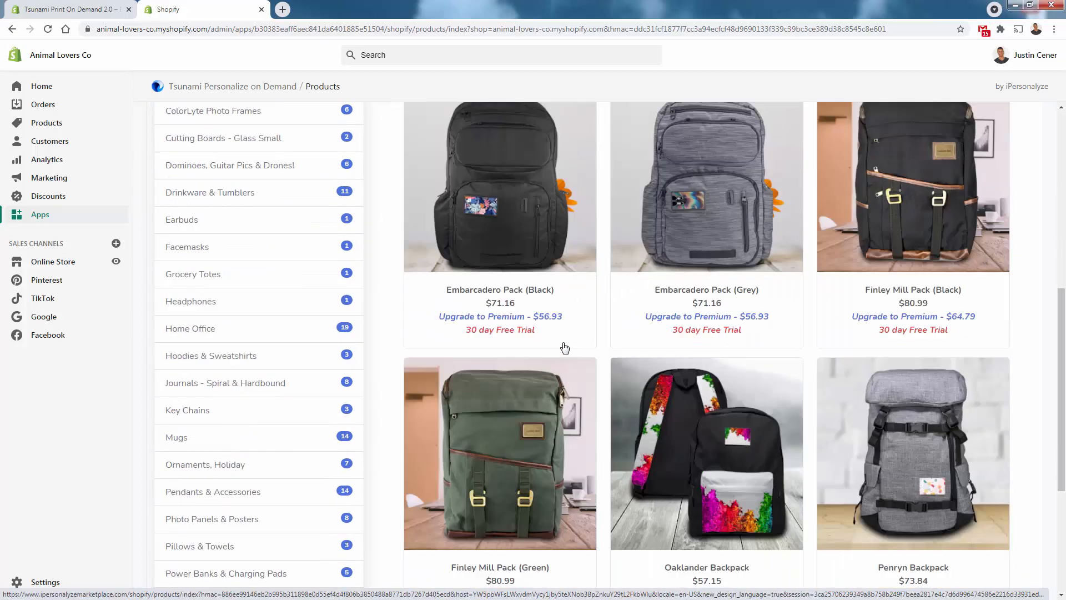
{"action": "scroll", "coordinate": [561, 344], "scroll_direction": "down", "scroll_amount": 1}
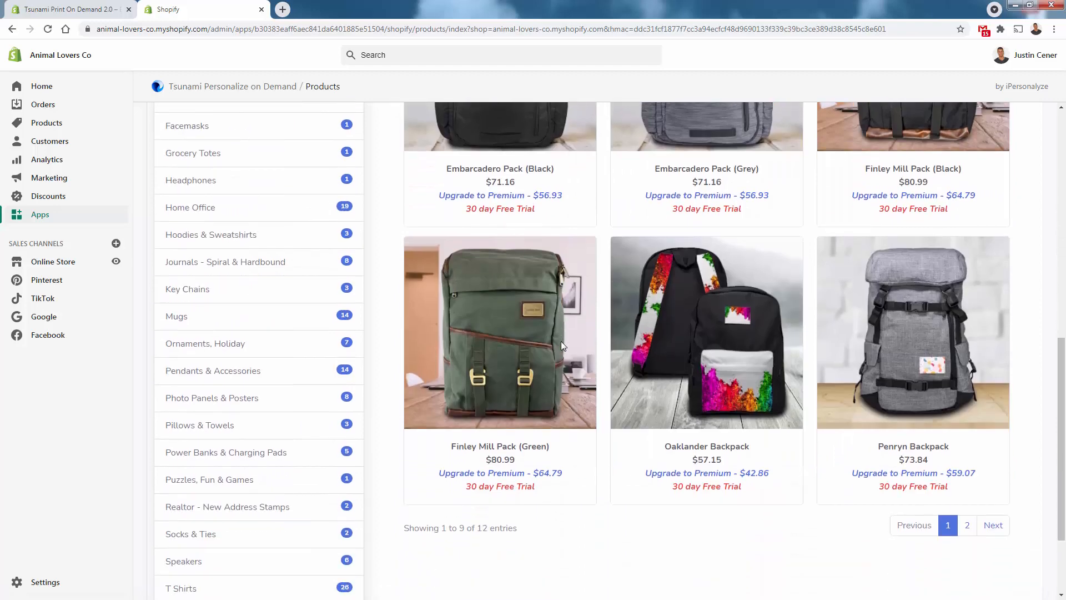
{"action": "scroll", "coordinate": [561, 346], "scroll_direction": "down", "scroll_amount": 1}
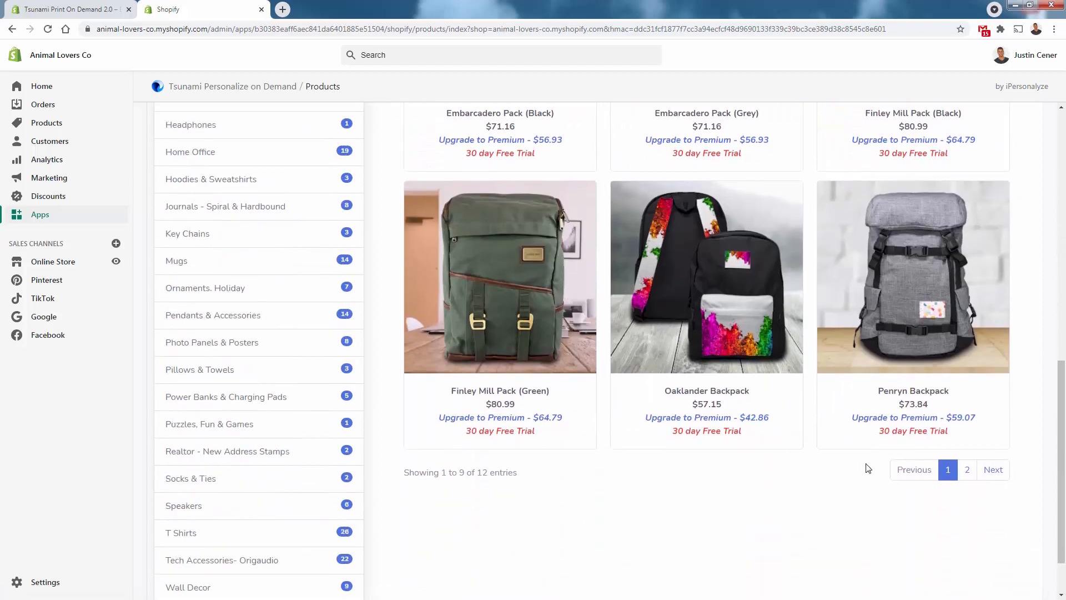
{"action": "left_click", "coordinate": [965, 470]}
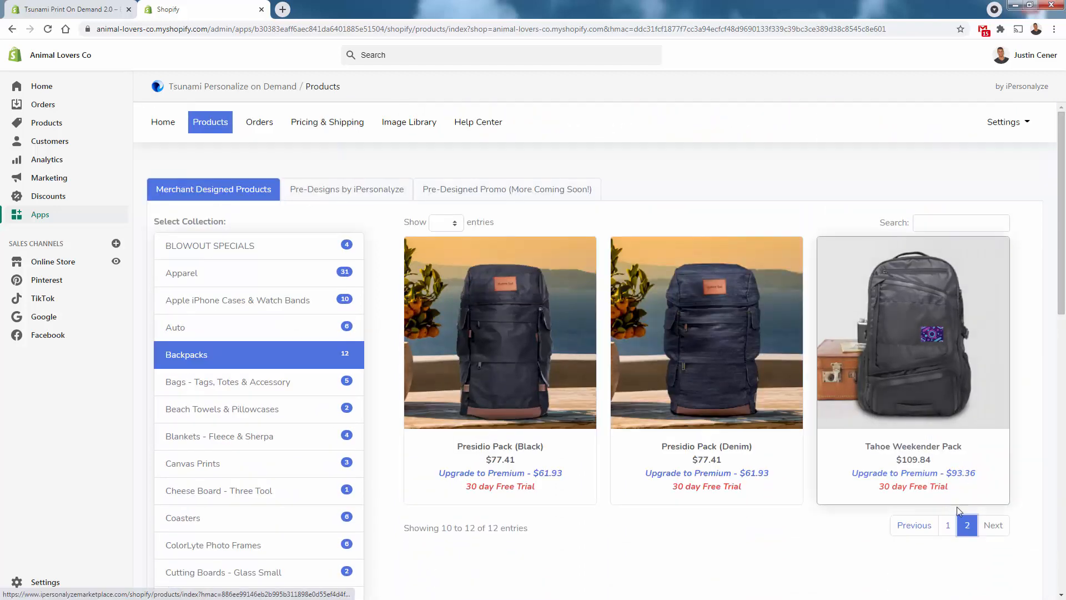
{"action": "left_click", "coordinate": [948, 525]}
{"action": "scroll", "coordinate": [814, 280], "scroll_direction": "down", "scroll_amount": 8}
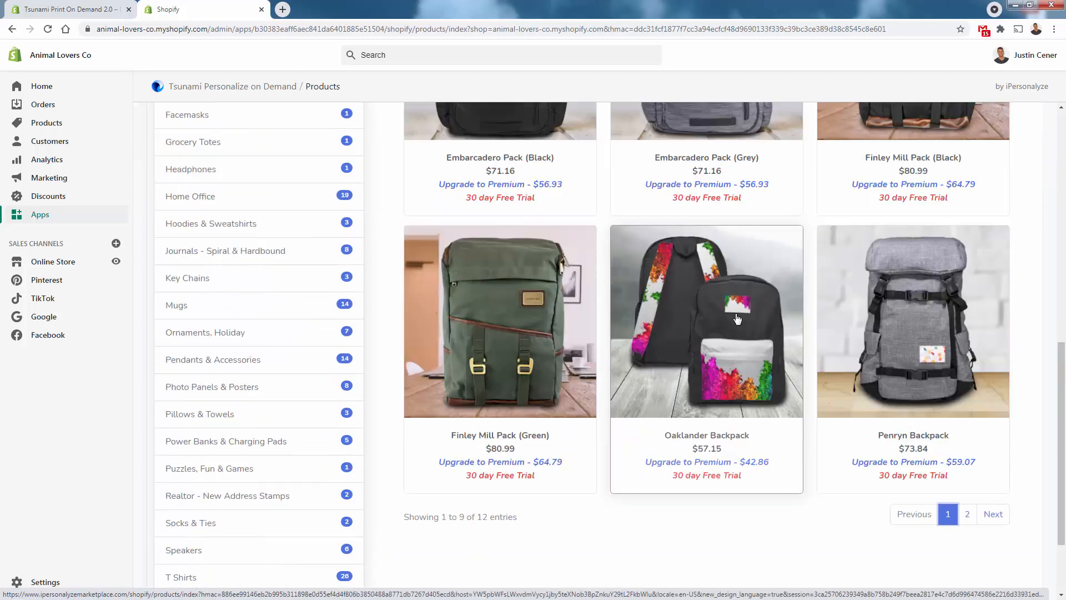
{"action": "left_click", "coordinate": [739, 355]}
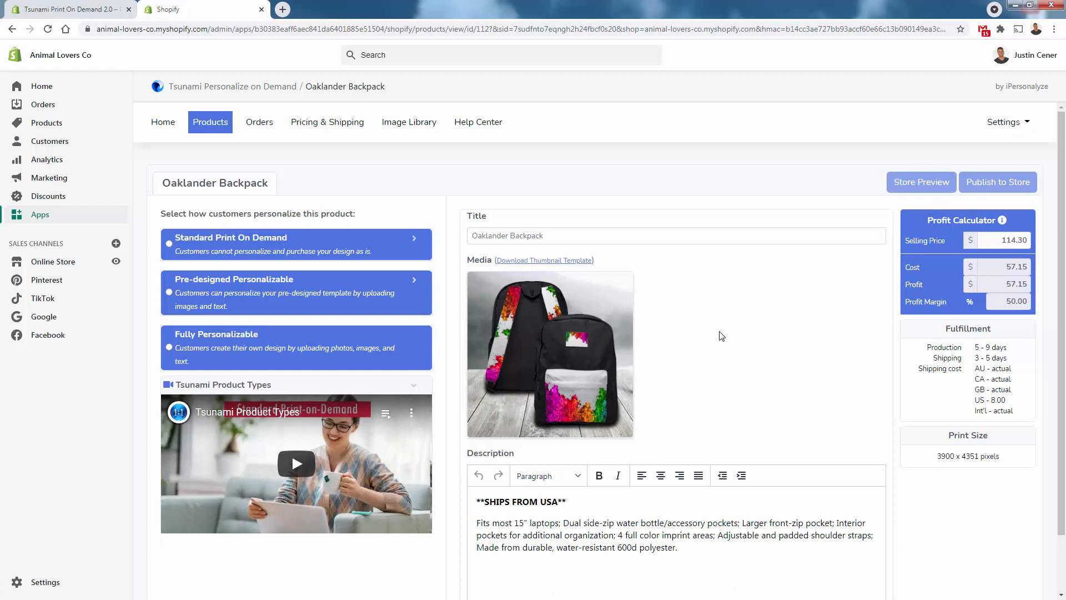
Compare the three personalization types for the Oaklander Backpack and choose Fully Personalizable.
{"action": "left_click", "coordinate": [223, 243]}
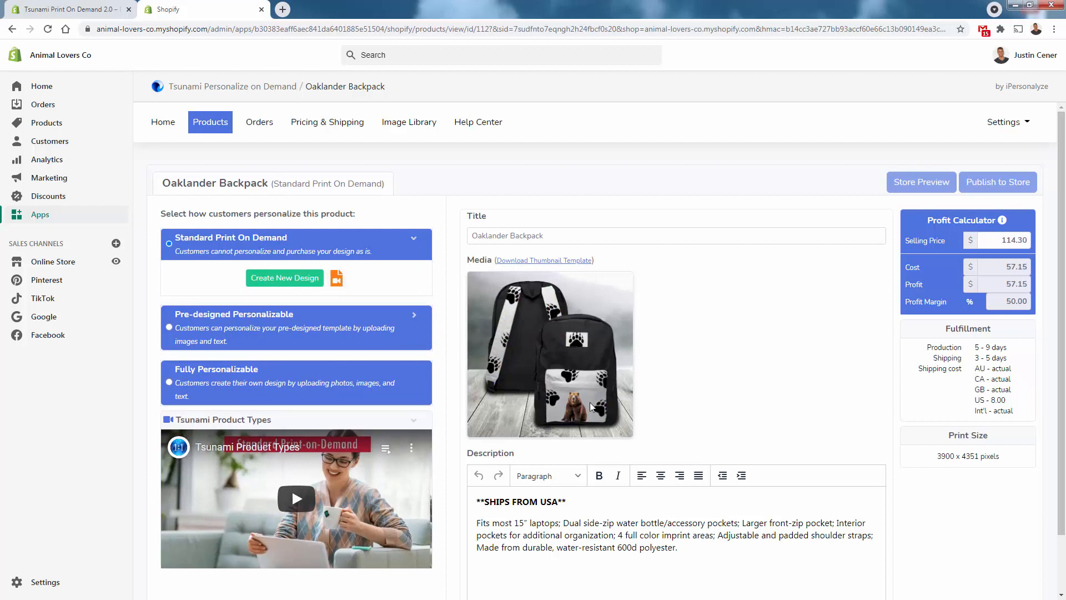
{"action": "left_click", "coordinate": [230, 332]}
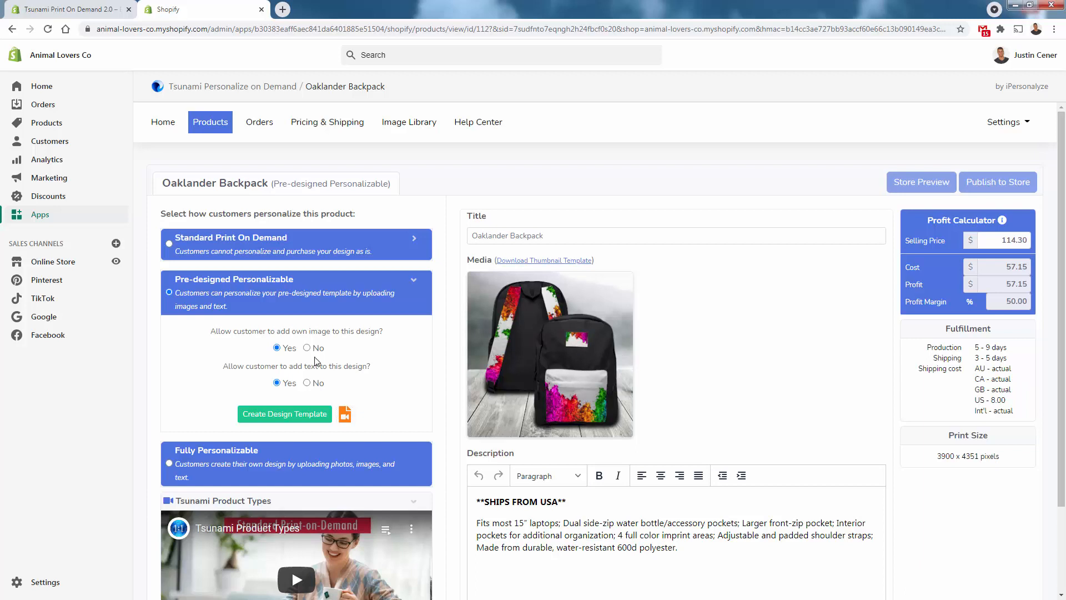
{"action": "left_click", "coordinate": [267, 462]}
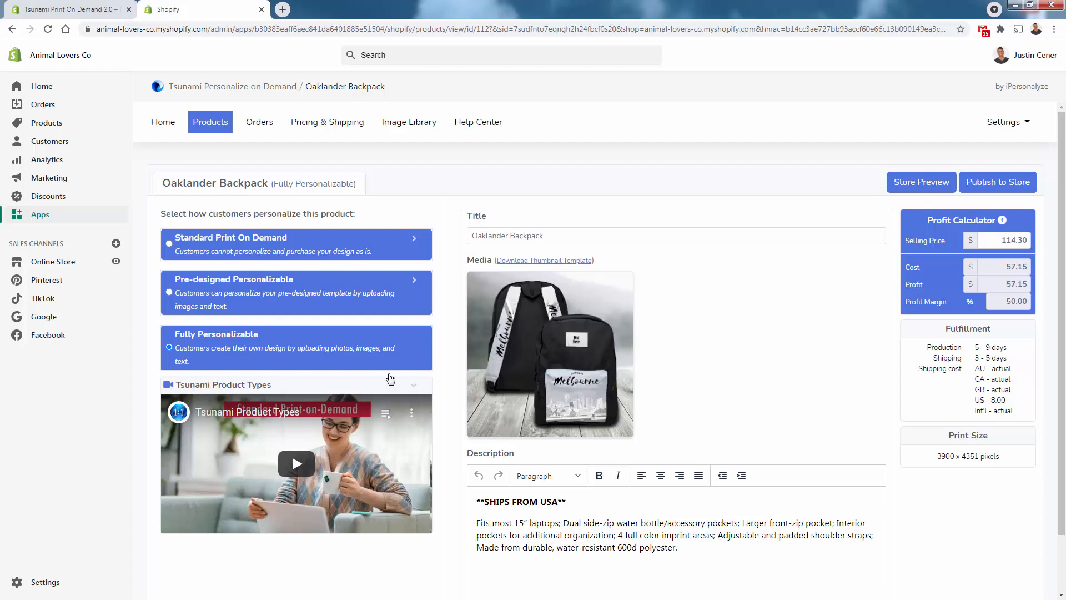
Change the product title to "Personalize It - Upload Your Photo And Turn It Into A Backpack".
{"action": "triple_click", "coordinate": [504, 235]}
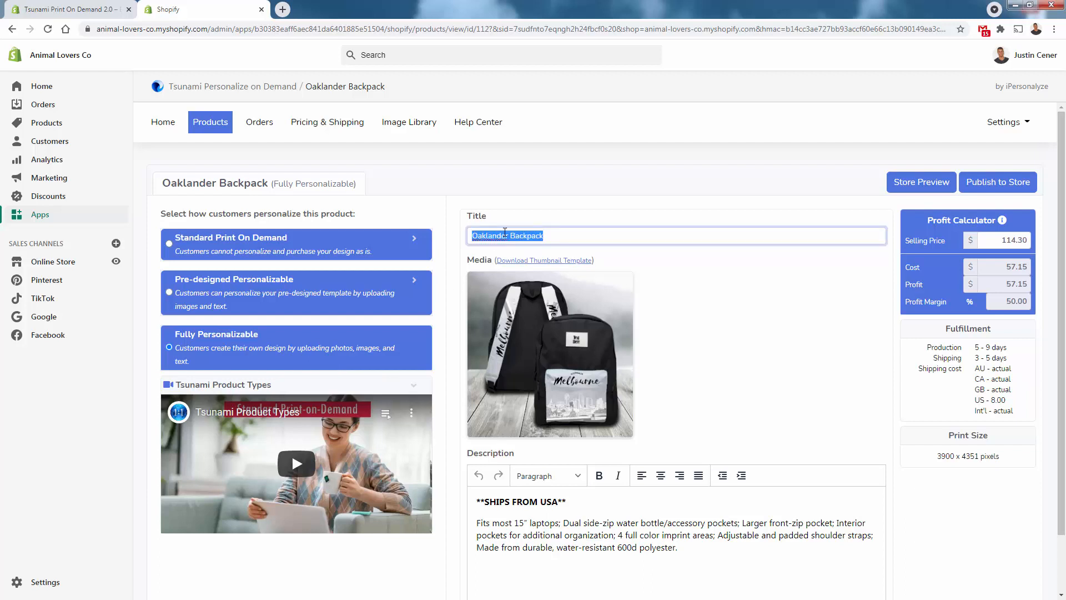
{"action": "type", "text": "Personalize it"}
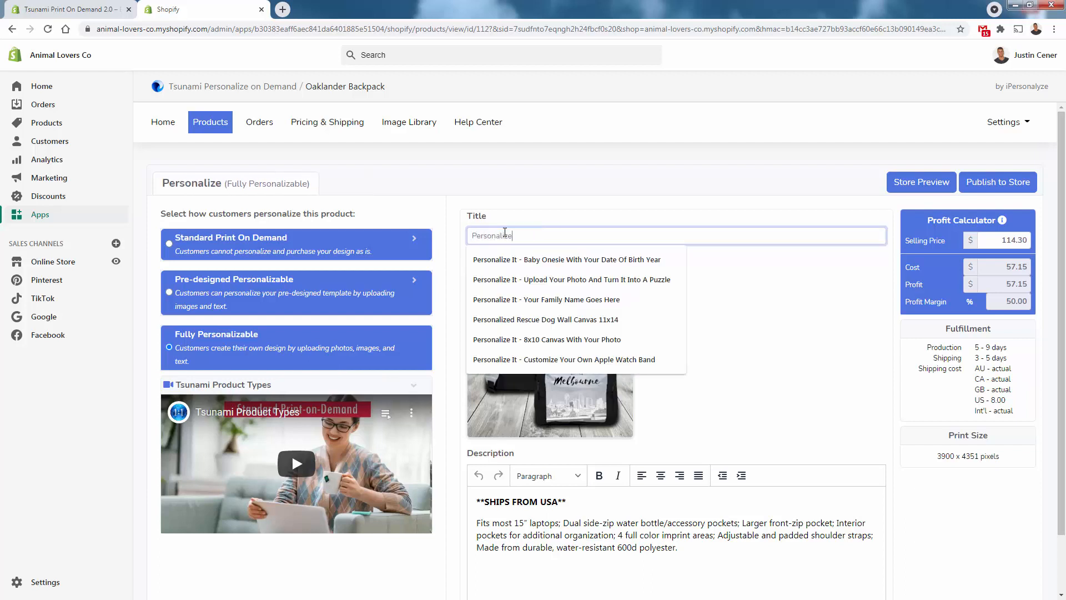
{"action": "key", "text": "BackSpace"}
{"action": "key", "text": "BackSpace"}
{"action": "key", "text": "BackSpace"}
{"action": "type", "text": "It "}
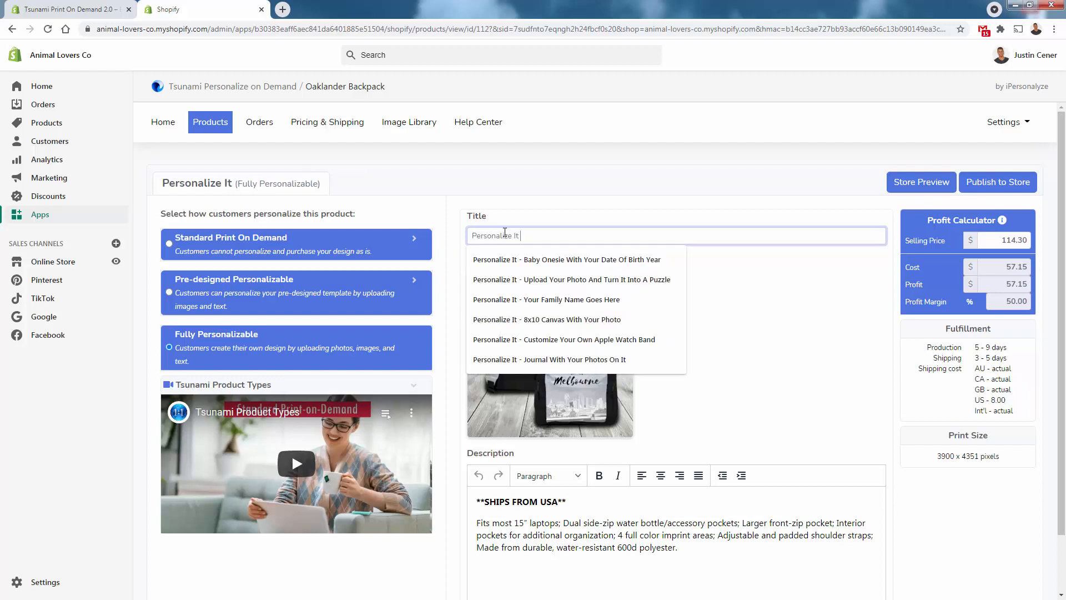
{"action": "type", "text": "- Upload "}
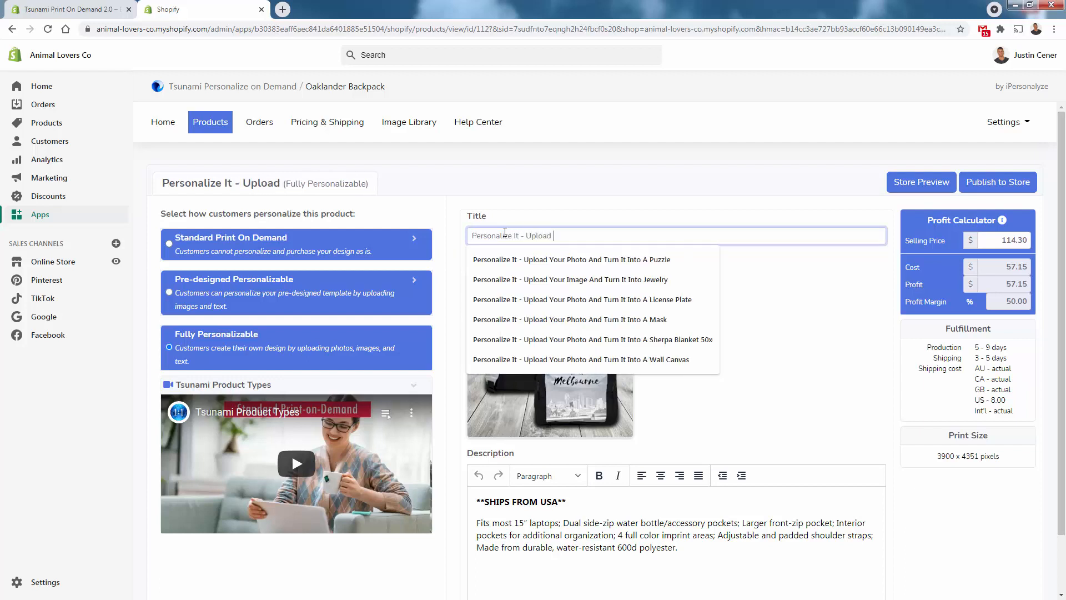
{"action": "type", "text": "Your Photo And Turn I"}
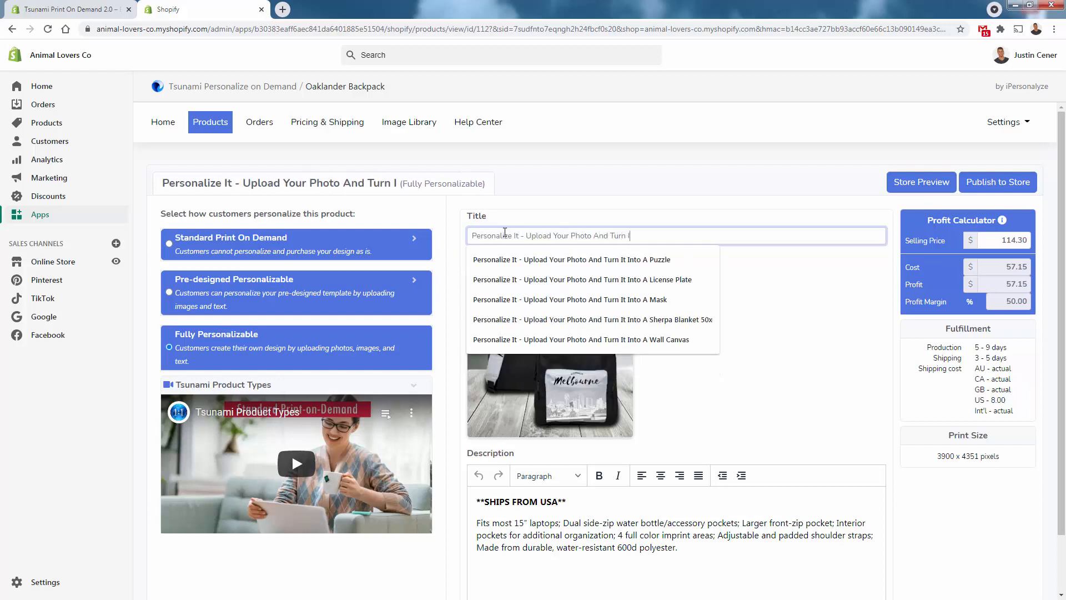
{"action": "type", "text": "t Into A Backpack"}
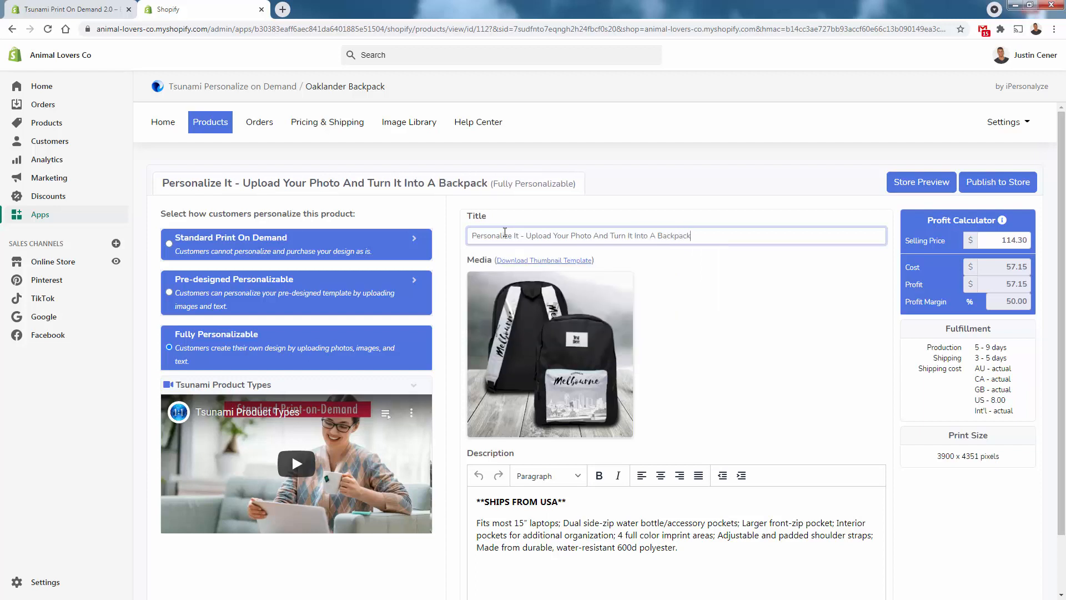
Add the line "3 Part Product Description" above the "**SHIPS FROM USA**" line in the product description.
{"action": "left_click", "coordinate": [480, 501]}
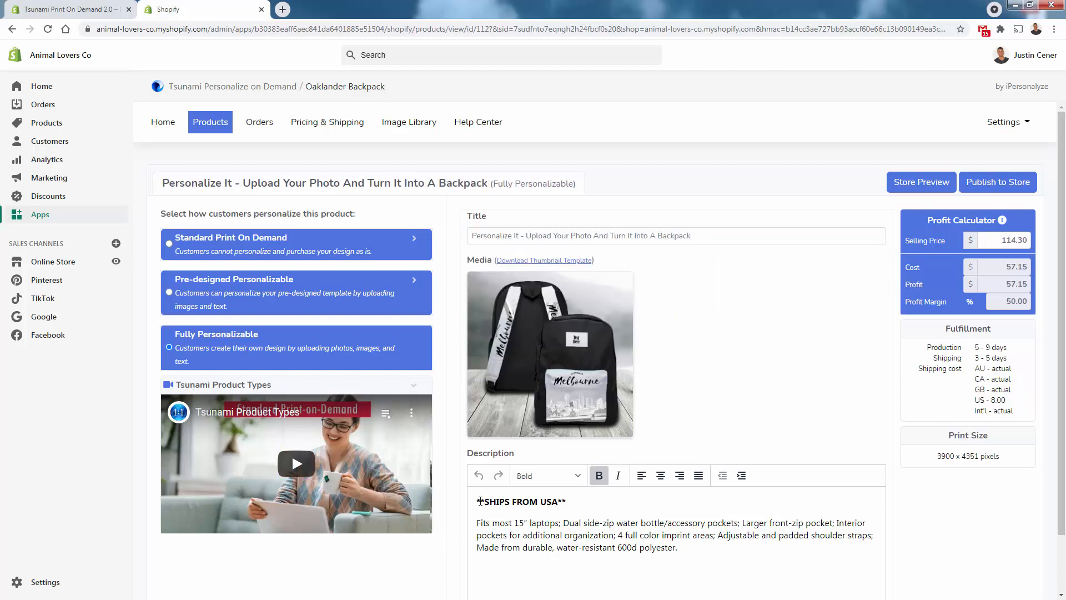
{"action": "key", "text": "Return"}
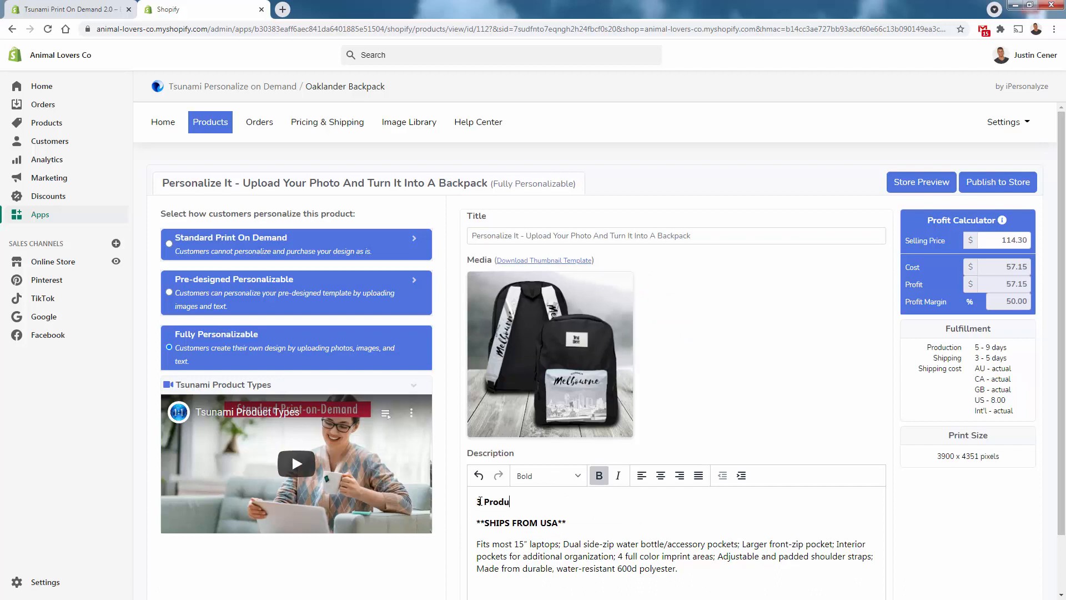
{"action": "type", "text": "Product"}
{"action": "key", "text": "ctrl+BackSpace"}
{"action": "type", "text": "P"}
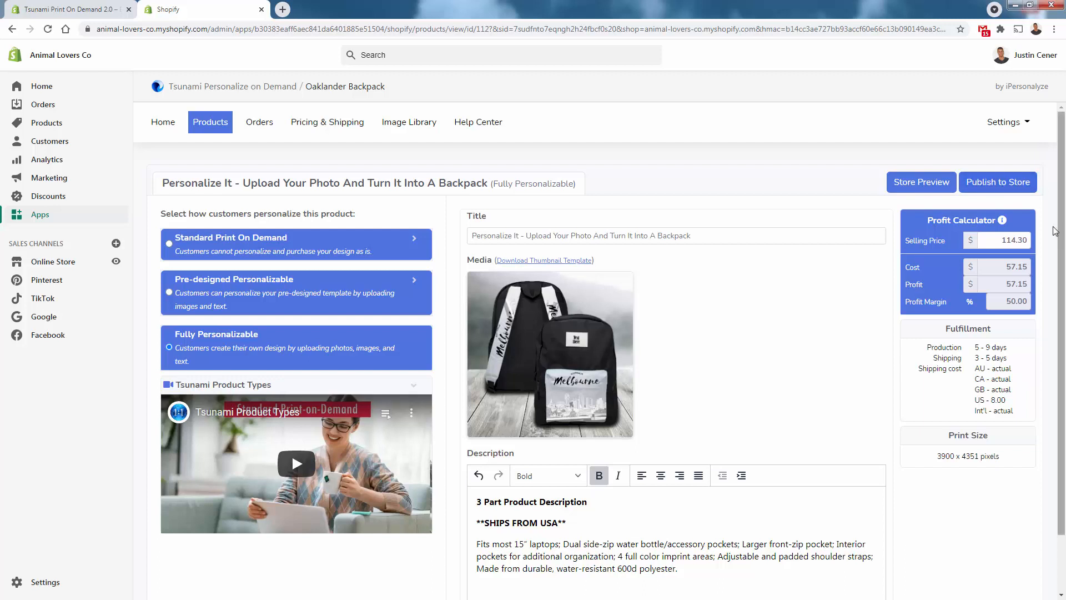
Set the selling price to 99.99 and publish the backpack to the store.
{"action": "double_click", "coordinate": [1024, 243]}
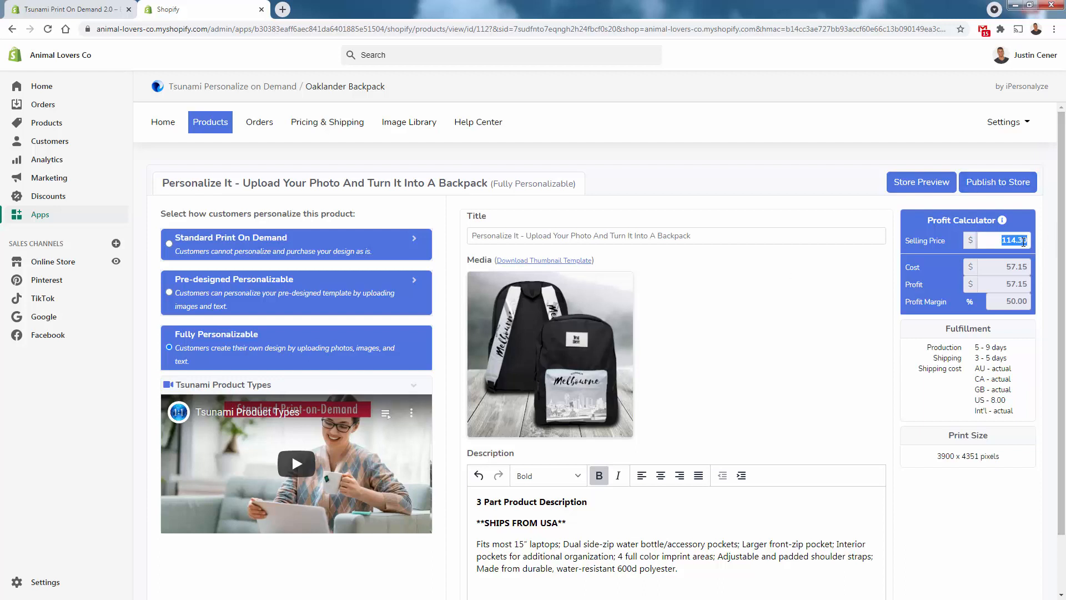
{"action": "type", "text": "1"}
{"action": "double_click", "coordinate": [1023, 243]}
{"action": "type", "text": "99.99"}
{"action": "left_click_drag", "start_coordinate": [1006, 288], "coordinate": [1054, 290]}
{"action": "left_click", "coordinate": [988, 185]}
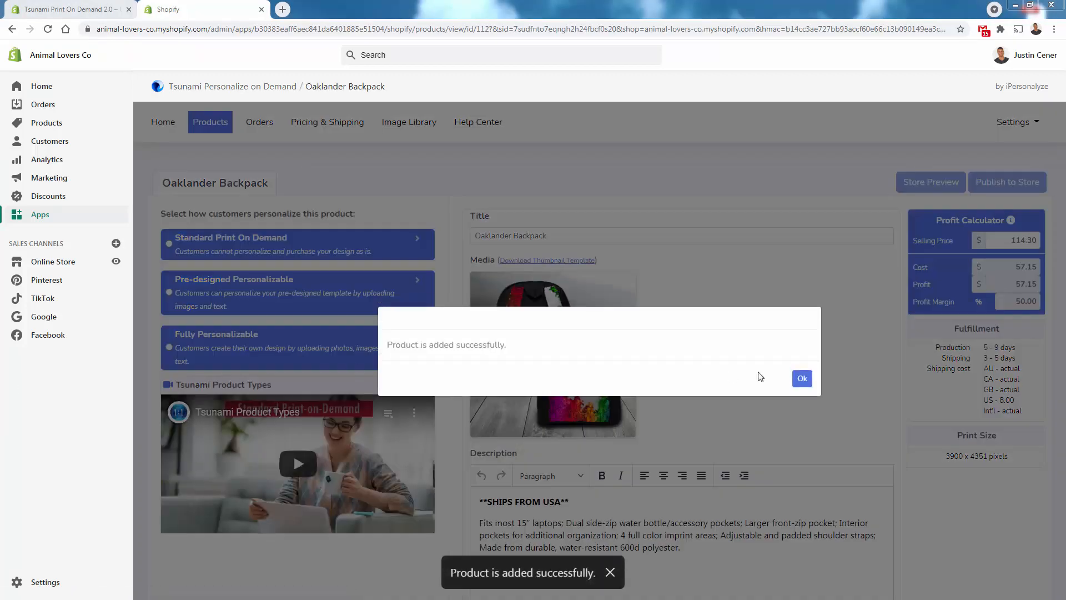
{"action": "left_click", "coordinate": [801, 378]}
Find the published photo backpack in the store's product list and open its online store page.
{"action": "left_click", "coordinate": [81, 129]}
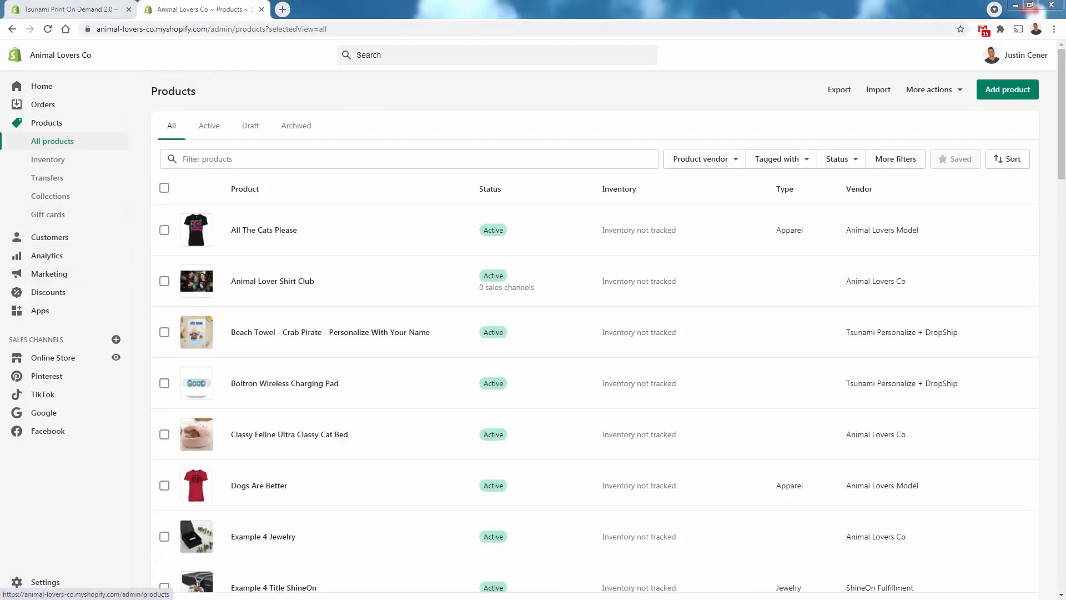
{"action": "scroll", "coordinate": [386, 404], "scroll_direction": "down", "scroll_amount": 20}
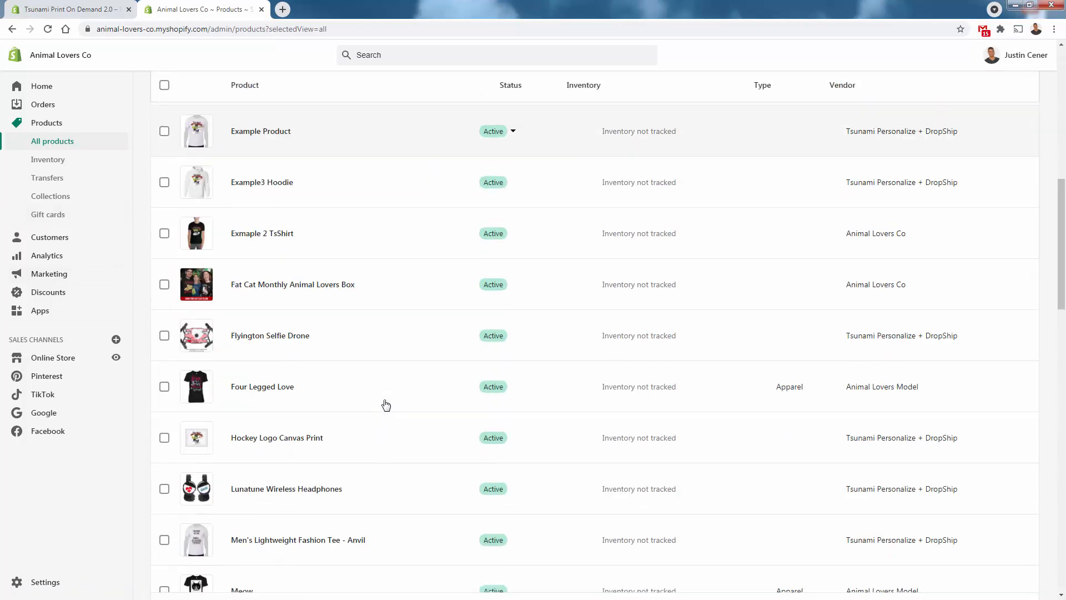
{"action": "scroll", "coordinate": [386, 404], "scroll_direction": "up", "scroll_amount": 3}
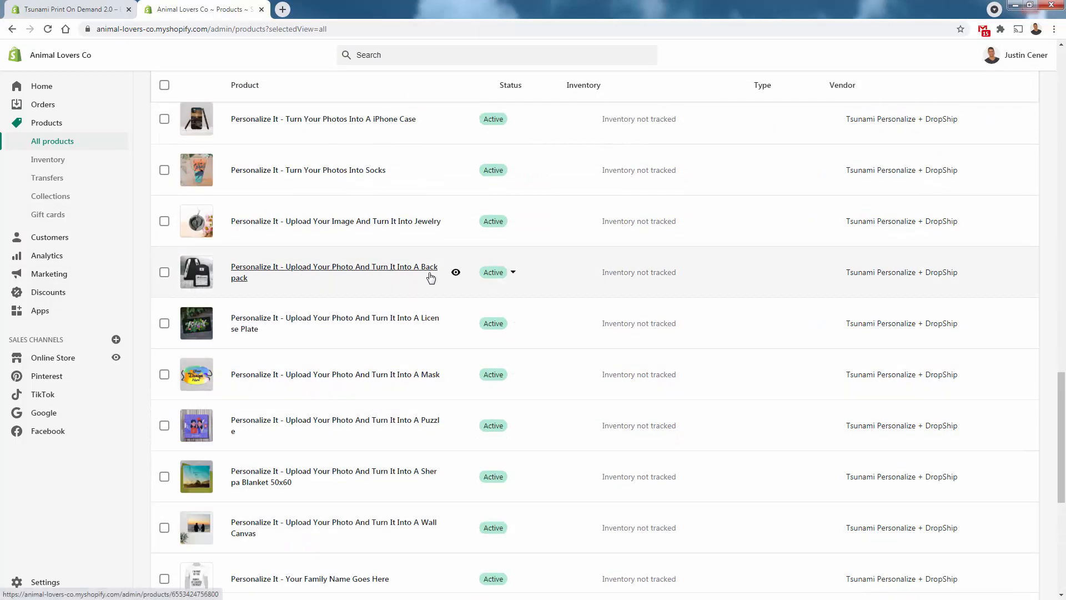
{"action": "left_click", "coordinate": [456, 273]}
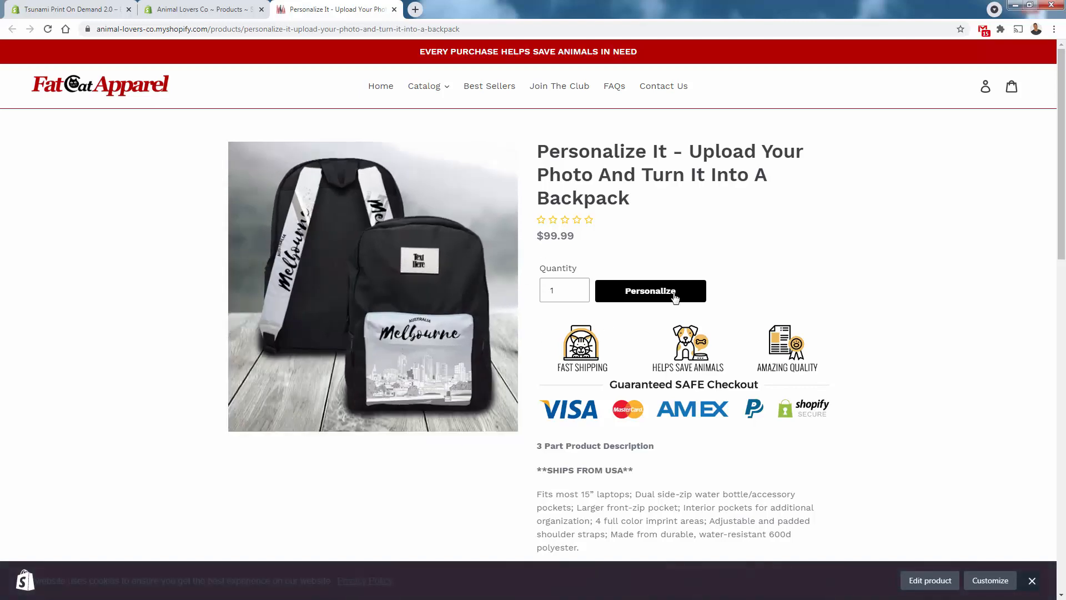
Start personalizing the backpack and look through its pocket, straps and patch design areas.
{"action": "left_click", "coordinate": [675, 298]}
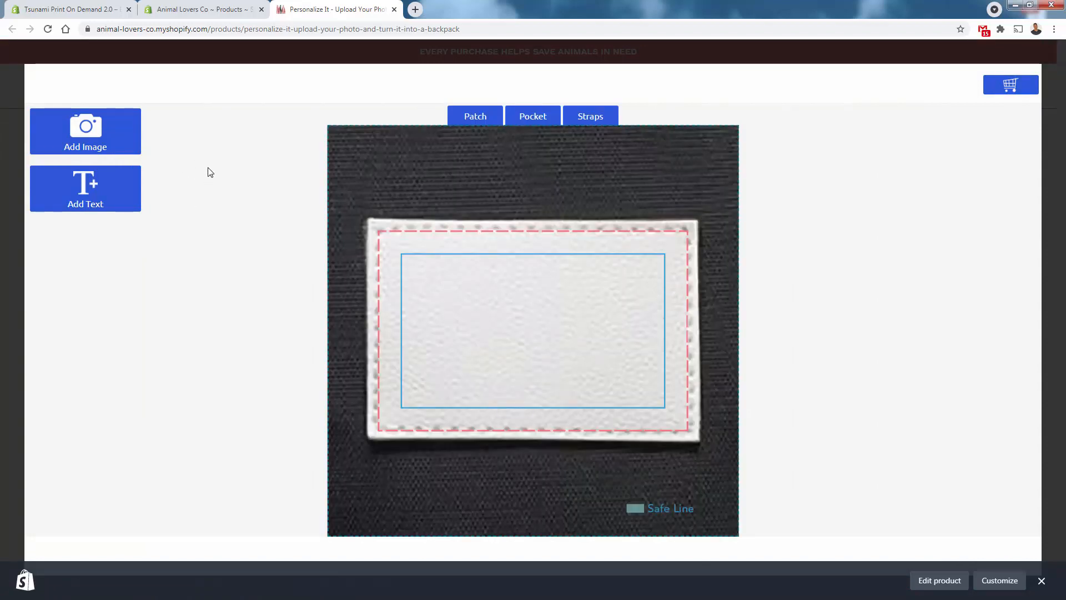
{"action": "left_click", "coordinate": [533, 116]}
{"action": "left_click", "coordinate": [599, 118]}
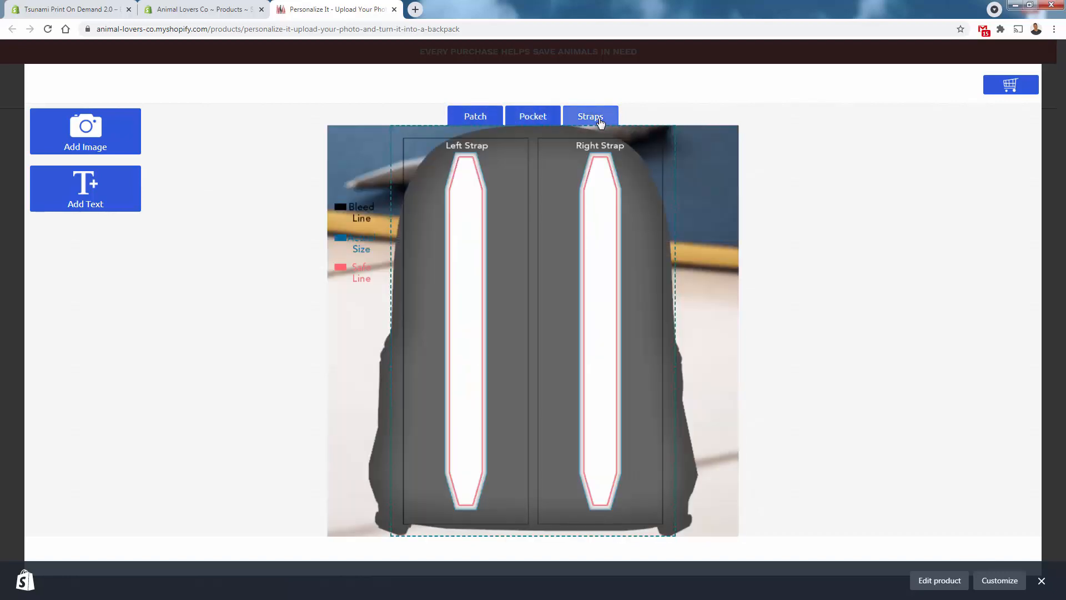
{"action": "left_click", "coordinate": [534, 115]}
{"action": "left_click", "coordinate": [484, 120]}
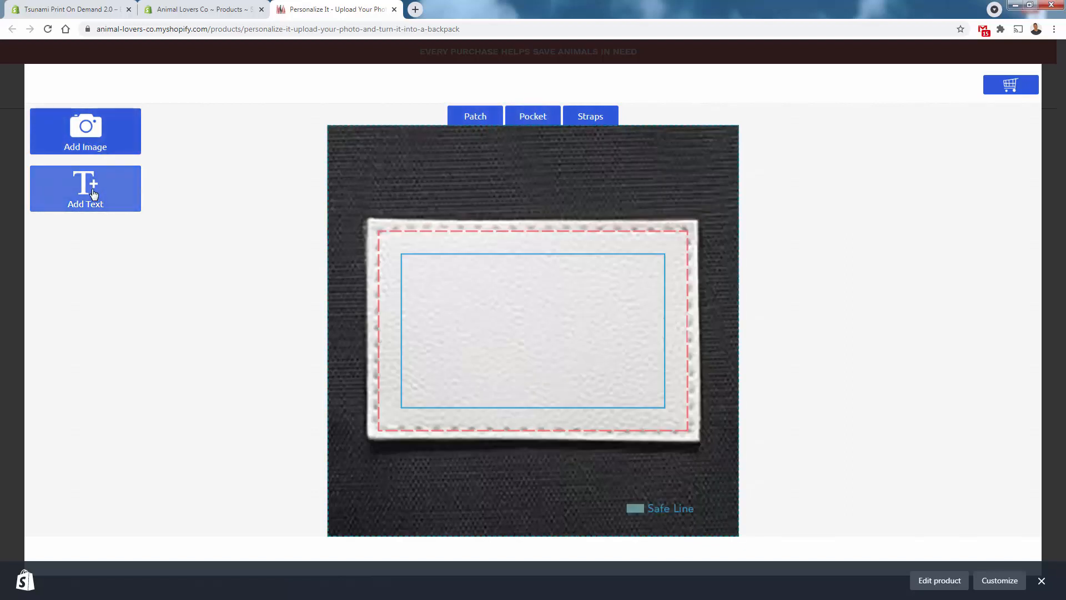
Upload the beach photo from the computer and place it on the backpack's patch.
{"action": "left_click", "coordinate": [88, 133]}
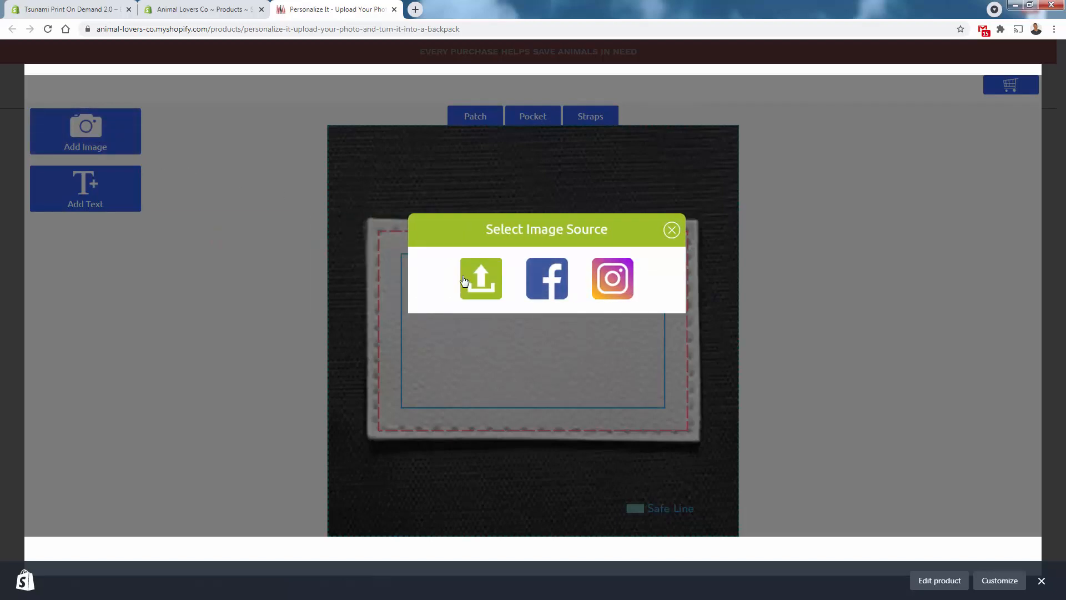
{"action": "left_click", "coordinate": [470, 280]}
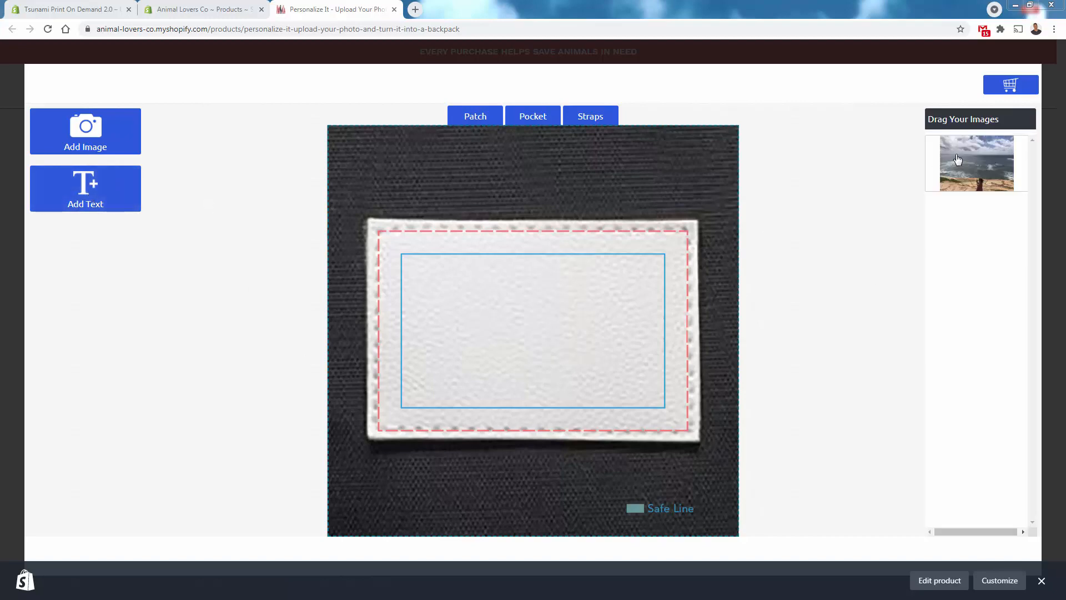
{"action": "left_click_drag", "start_coordinate": [957, 160], "coordinate": [535, 316]}
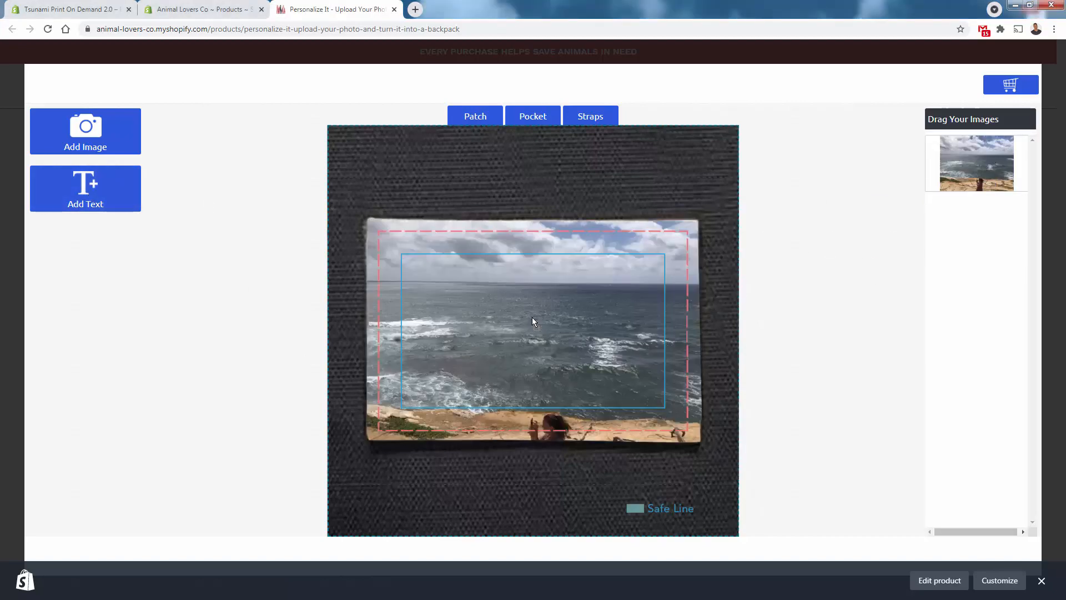
Enlarge the photo on the patch and reposition it so the woman sits centred in the lower part.
{"action": "left_click", "coordinate": [538, 355]}
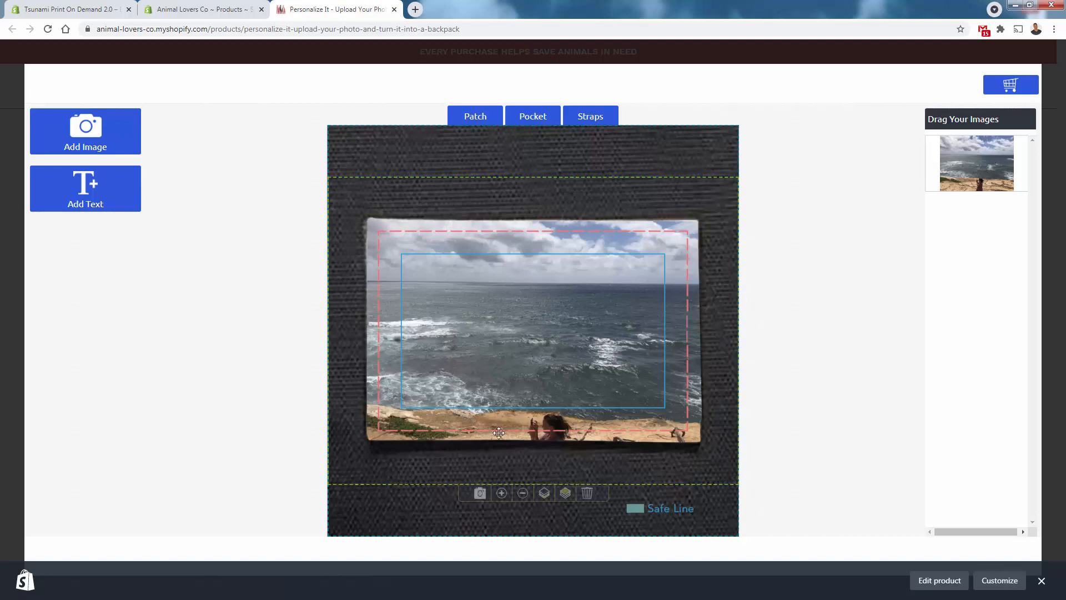
{"action": "left_click", "coordinate": [501, 493]}
{"action": "left_click", "coordinate": [502, 515]}
{"action": "left_click", "coordinate": [501, 520]}
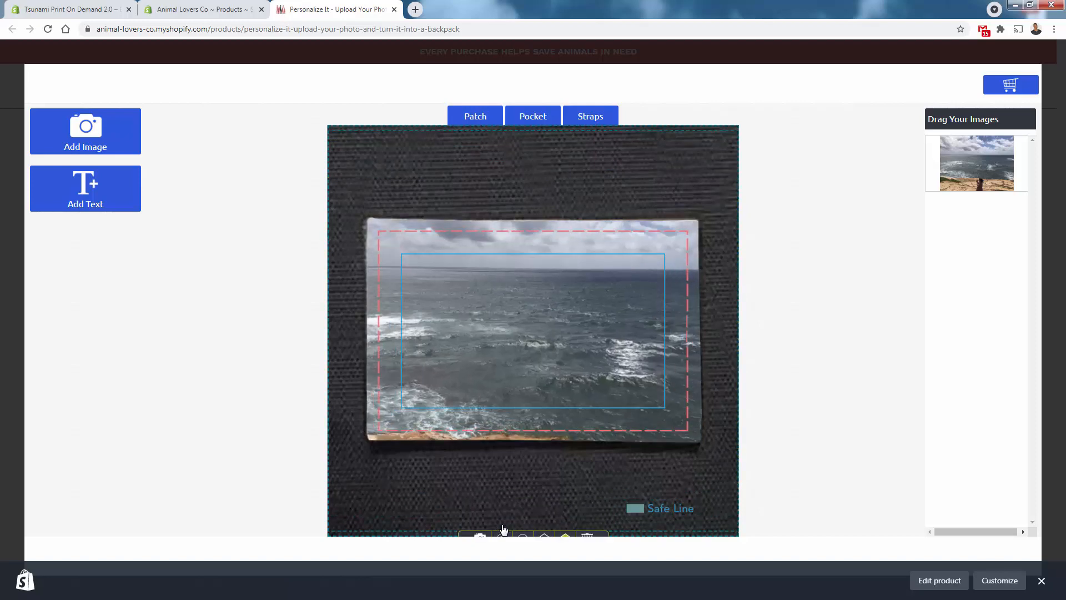
{"action": "left_click_drag", "start_coordinate": [489, 347], "coordinate": [520, 251]}
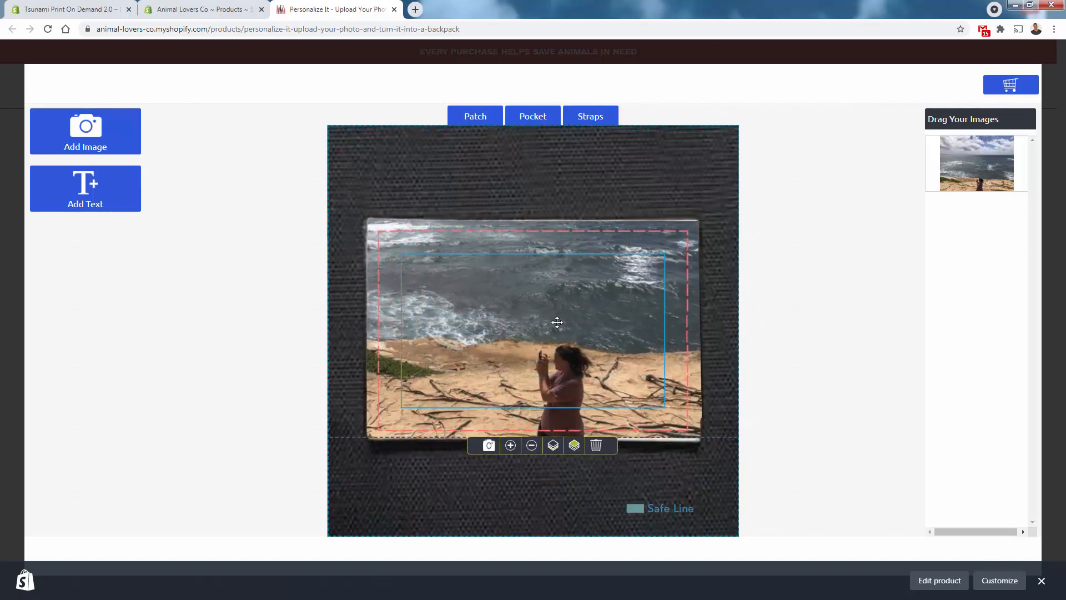
{"action": "mouse_move", "coordinate": [557, 322]}
{"action": "left_mouse_down"}
{"action": "mouse_move", "coordinate": [536, 327]}
{"action": "mouse_move", "coordinate": [550, 323]}
{"action": "left_mouse_up"}
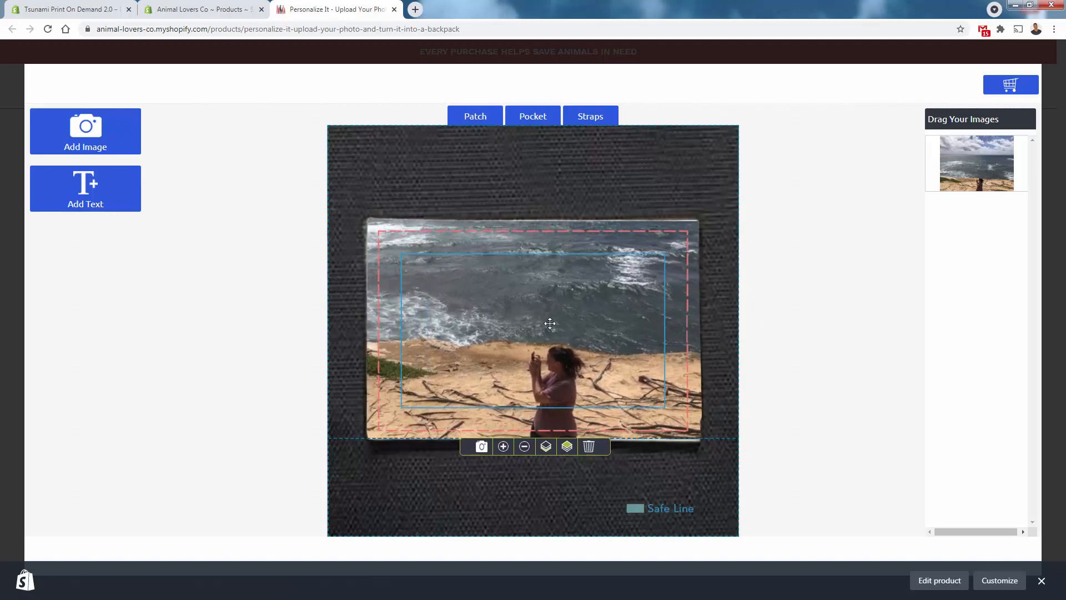
Place the beach photo on the backpack's pocket area, then enlarge and shift it until it covers both the top and bottom pockets.
{"action": "left_click", "coordinate": [544, 115]}
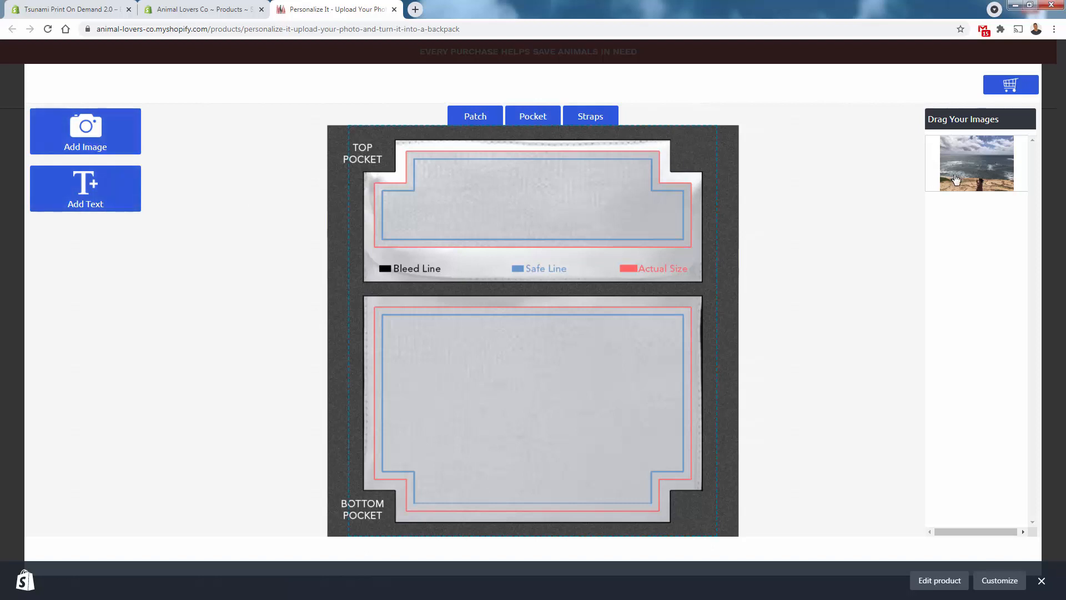
{"action": "left_click_drag", "start_coordinate": [956, 178], "coordinate": [522, 417]}
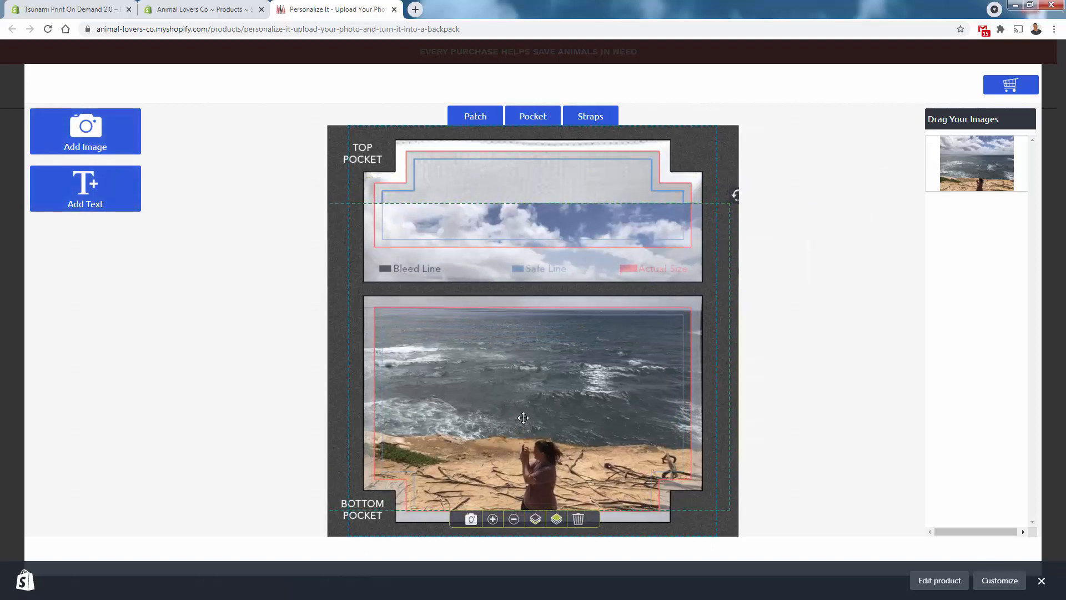
{"action": "left_click", "coordinate": [492, 522]}
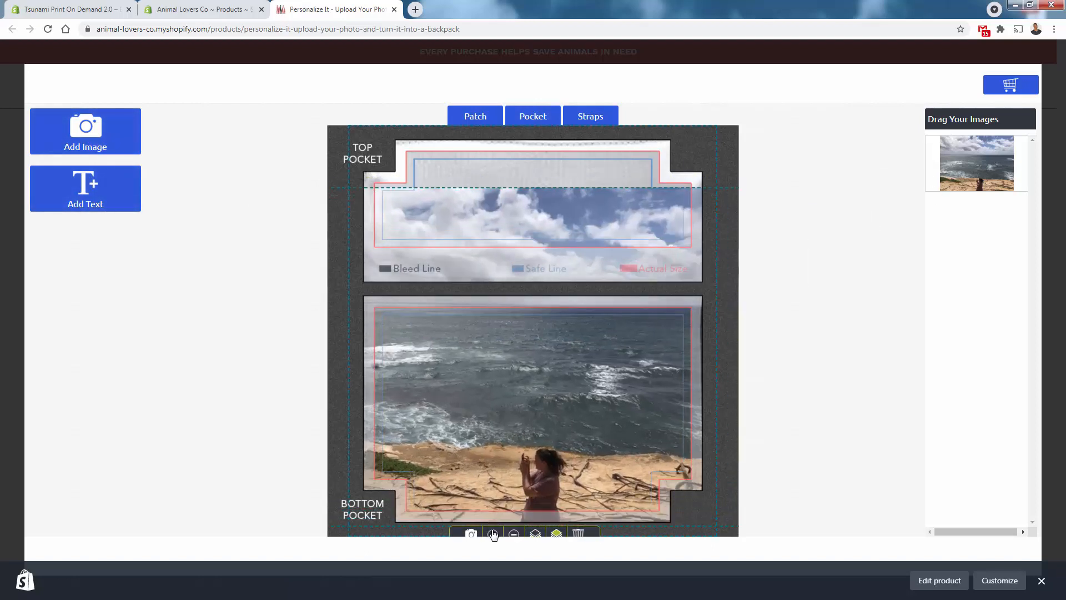
{"action": "left_click", "coordinate": [493, 522]}
{"action": "left_click_drag", "start_coordinate": [496, 485], "coordinate": [499, 452]}
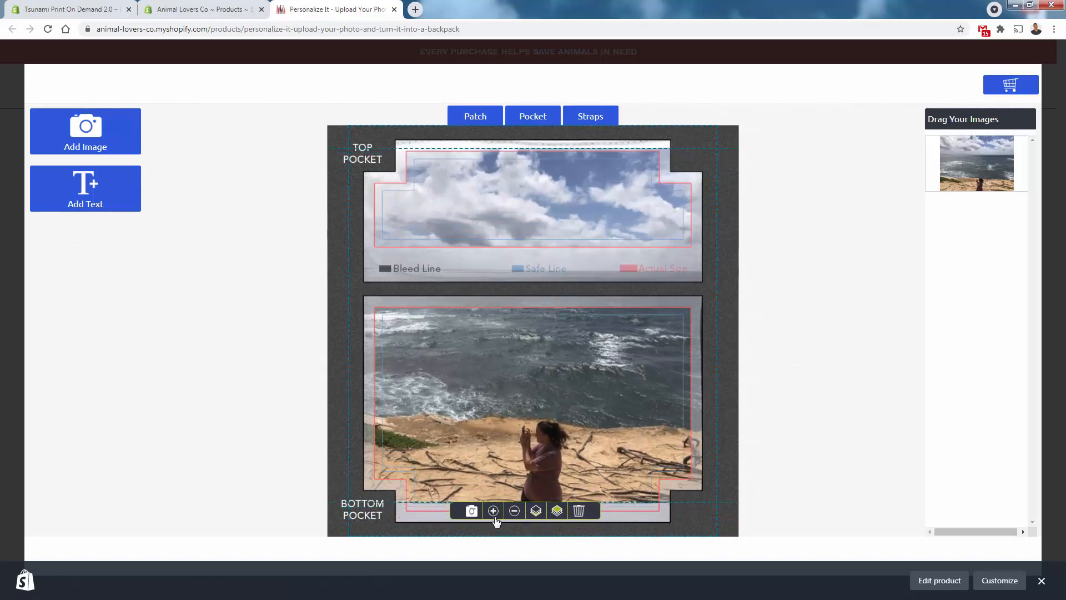
{"action": "left_click", "coordinate": [493, 516]}
{"action": "left_click", "coordinate": [494, 517]}
{"action": "left_click", "coordinate": [494, 532]}
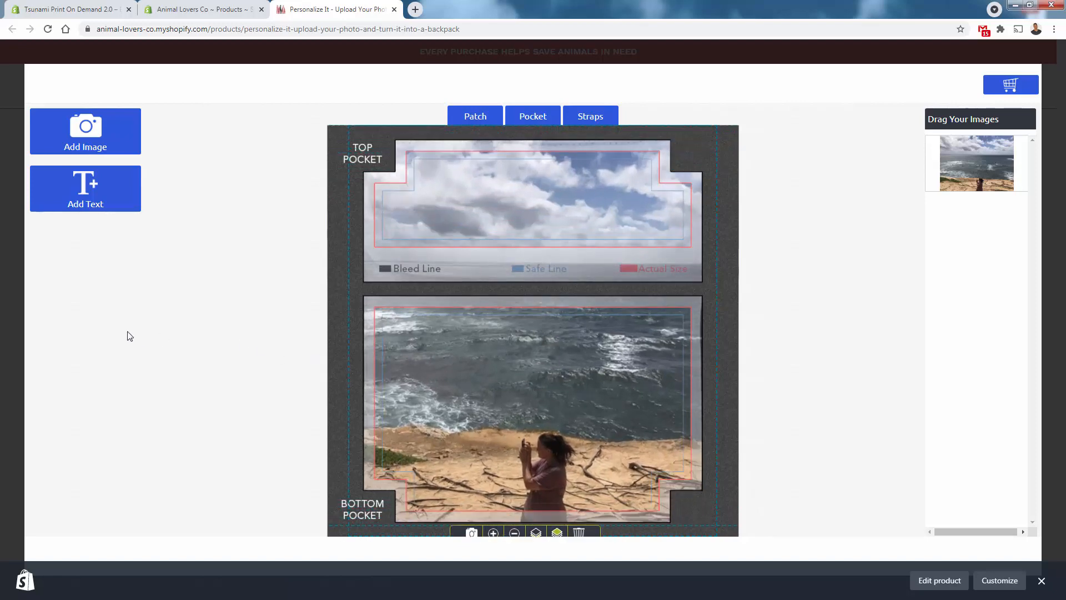
Start a new text on the backpack's straps design and enter "Their Name" as its wording.
{"action": "left_click", "coordinate": [607, 118]}
{"action": "left_click", "coordinate": [131, 204]}
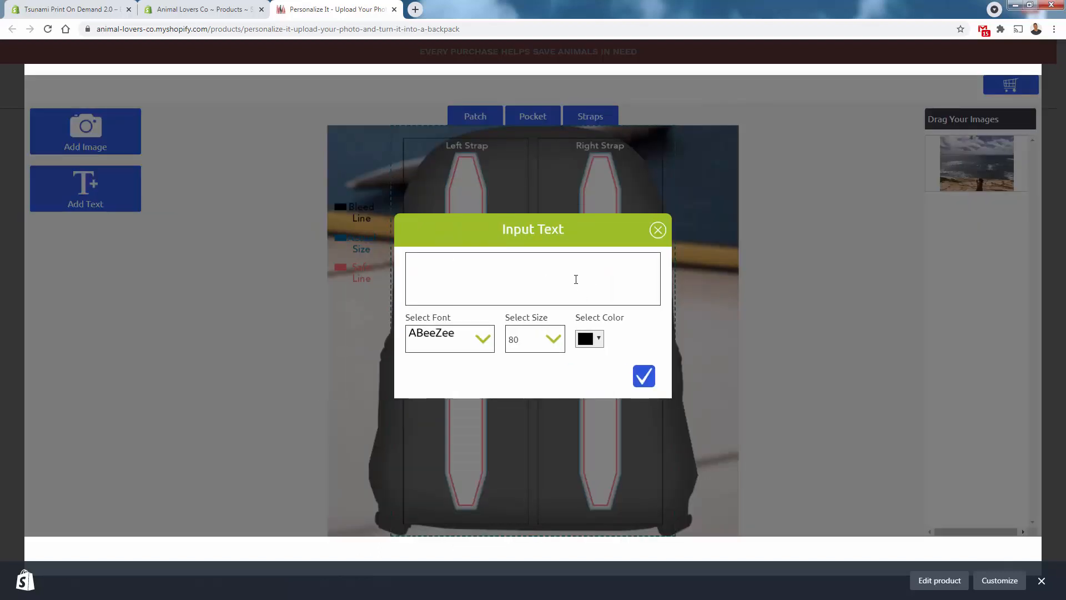
{"action": "type", "text": "Personalzi"}
{"action": "key", "text": "ctrl+a"}
{"action": "type", "text": "M"}
{"action": "type", "text": "heir N"}
{"action": "key", "text": "ctrl+a"}
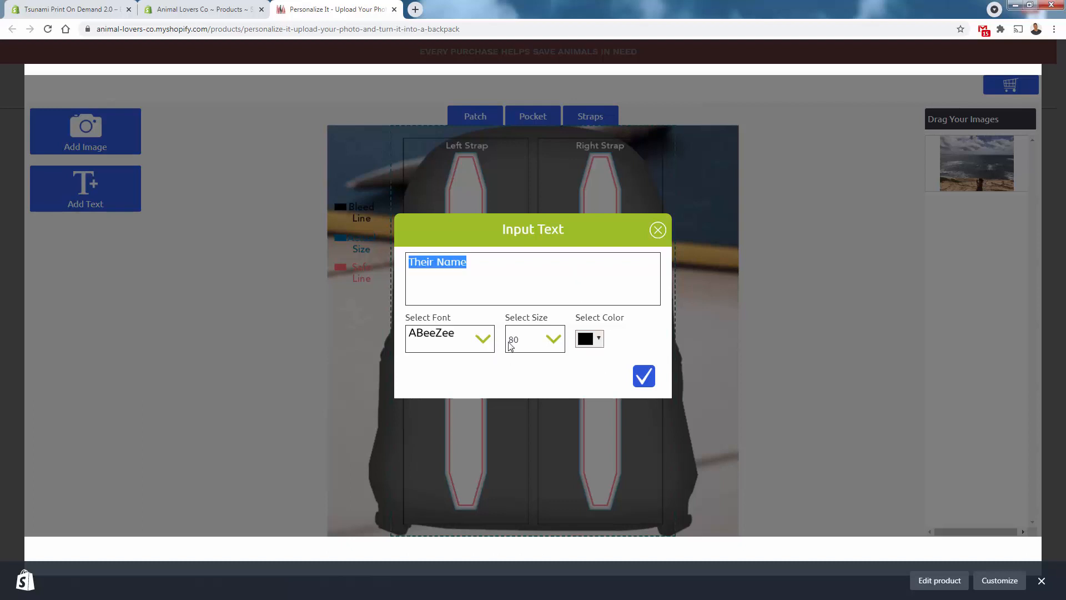
Choose a font size for the strap text and add it to the design.
{"action": "left_click", "coordinate": [538, 340]}
{"action": "left_click", "coordinate": [556, 347]}
{"action": "left_click_drag", "start_coordinate": [559, 370], "coordinate": [560, 401]}
{"action": "left_click", "coordinate": [538, 413]}
{"action": "left_click", "coordinate": [643, 376]}
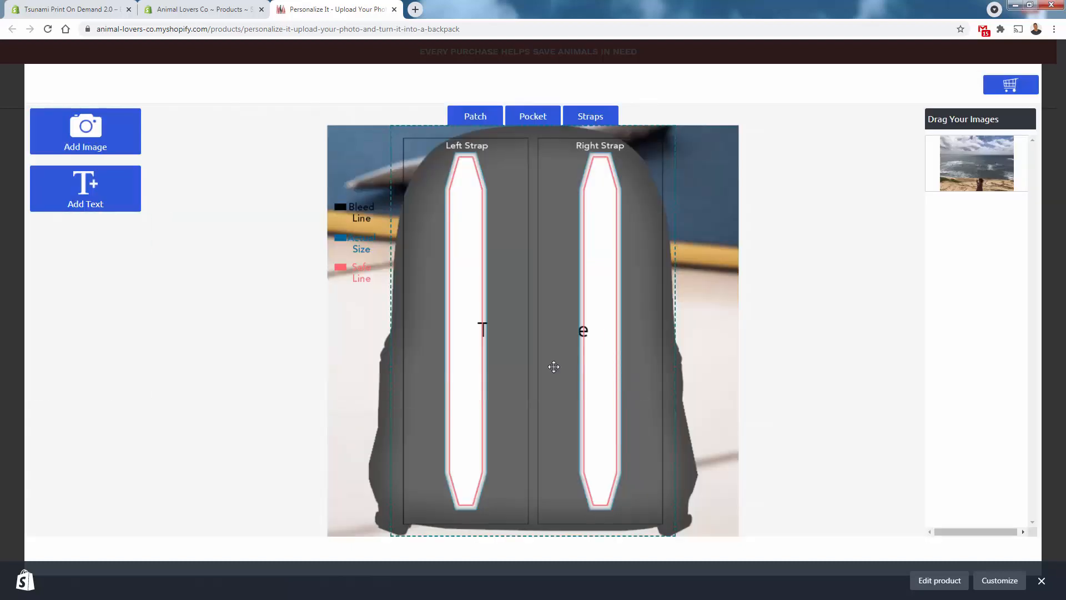
Rotate the "Their Name" text to run vertically and position it within the left strap, around mid-height.
{"action": "left_click_drag", "start_coordinate": [556, 299], "coordinate": [488, 382]}
{"action": "left_click_drag", "start_coordinate": [480, 340], "coordinate": [473, 317]}
{"action": "left_click", "coordinate": [592, 321]}
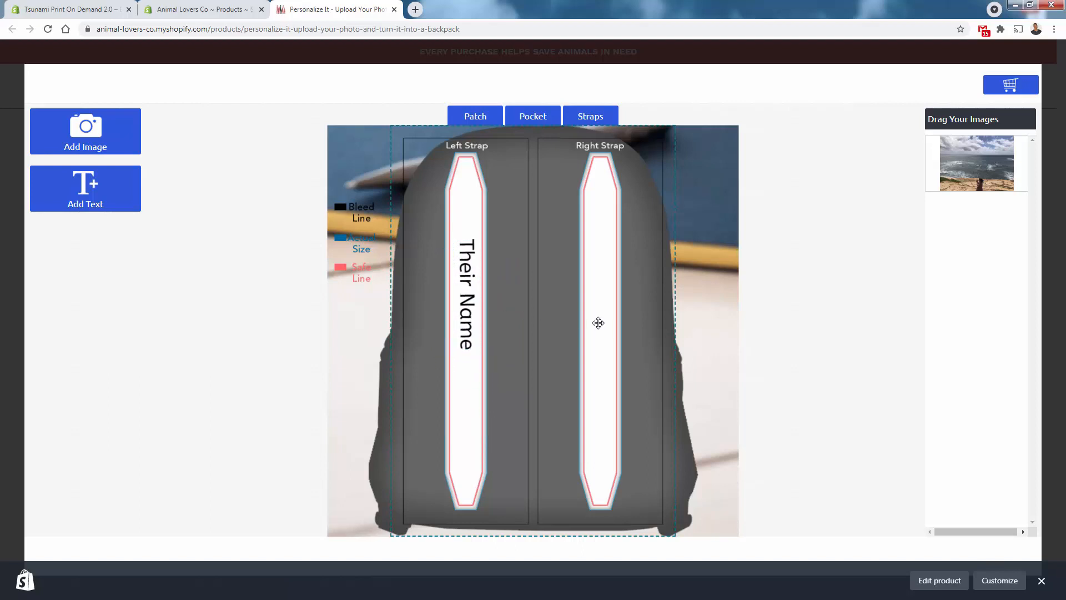
Review the pocket and patch designs and add the personalized backpack to the cart.
{"action": "left_click", "coordinate": [533, 117]}
{"action": "left_click", "coordinate": [475, 118]}
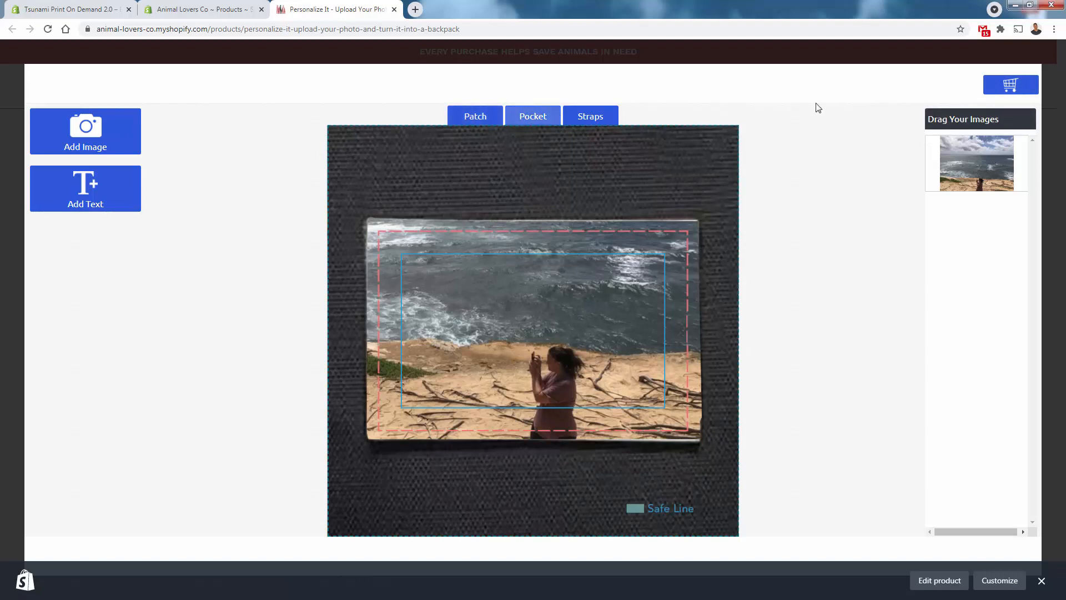
{"action": "left_click", "coordinate": [1010, 89]}
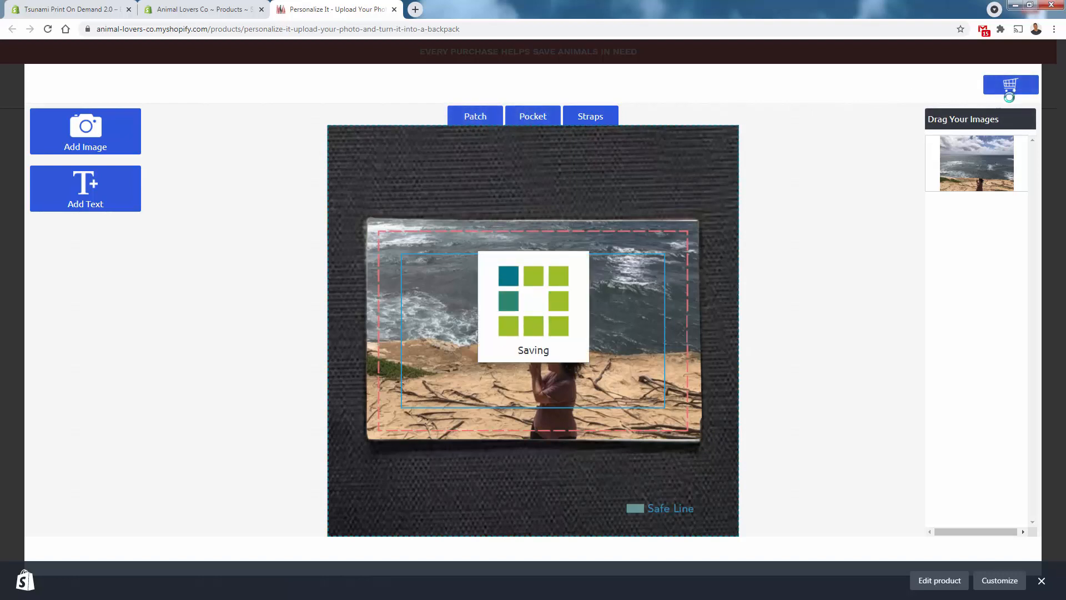